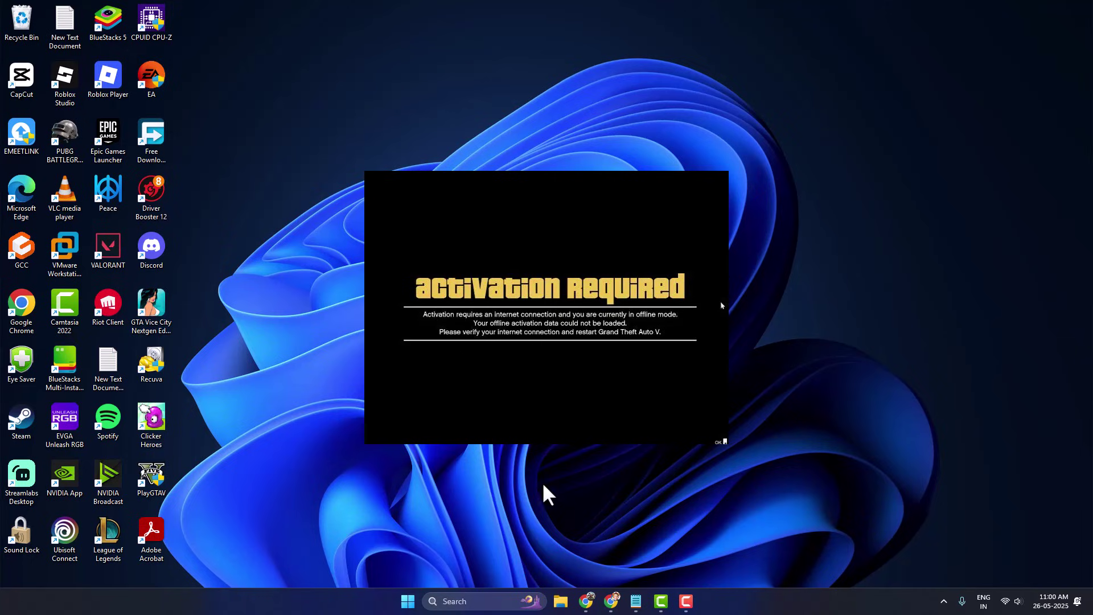
- Search Windows and launch Windows Defender Firewall with Advanced Security
left_click(467, 600)
type("WIN")
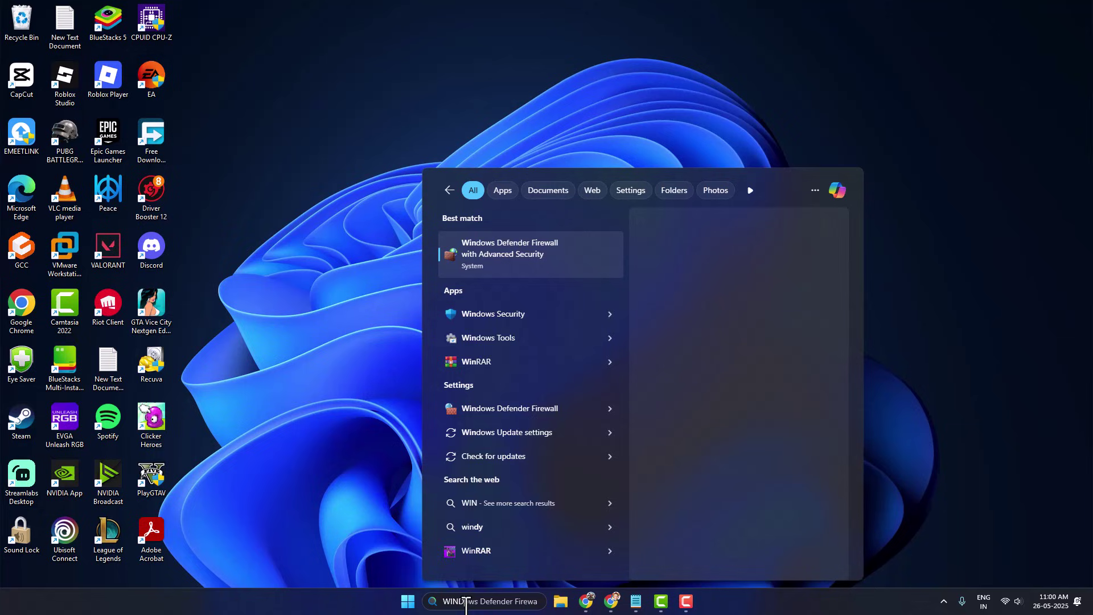
type("DOWS")
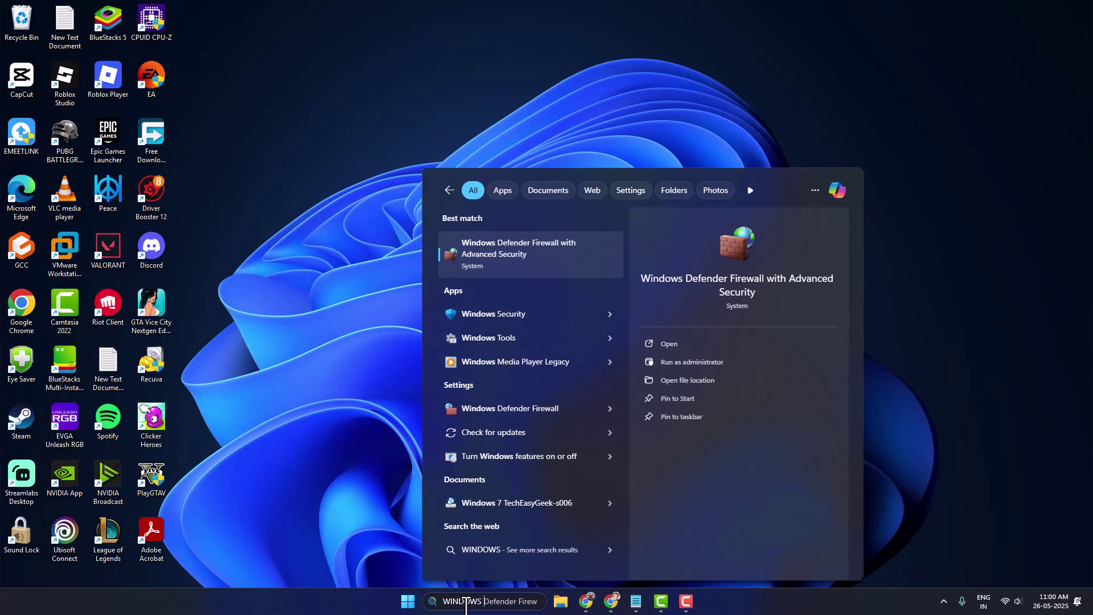
left_click(543, 250)
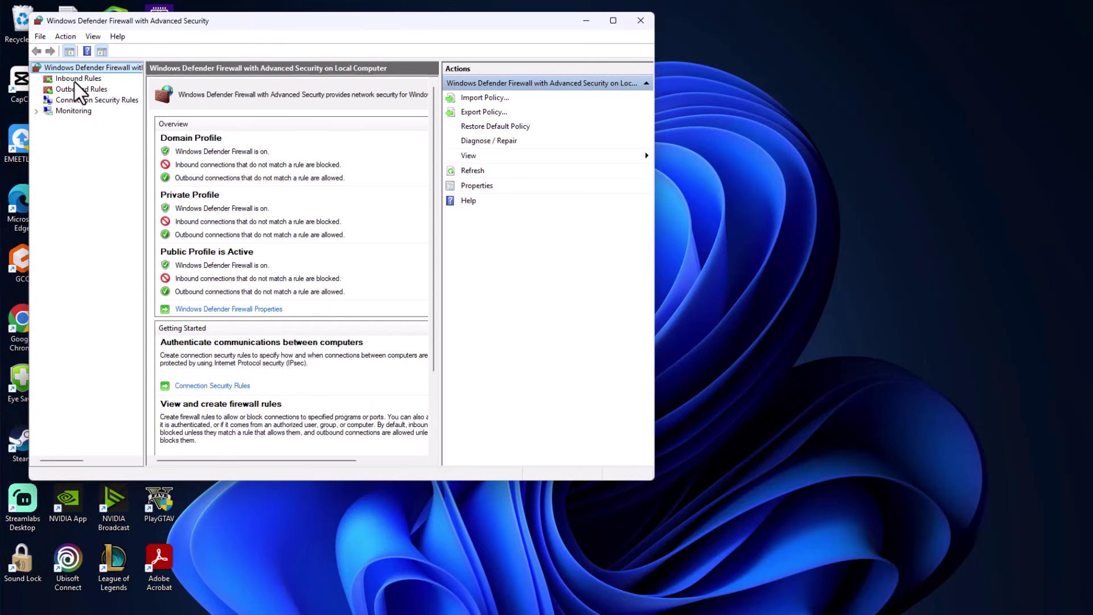
- In Inbound Rules, set the first GTAV Enhanced rule to block the connection
left_click(72, 79)
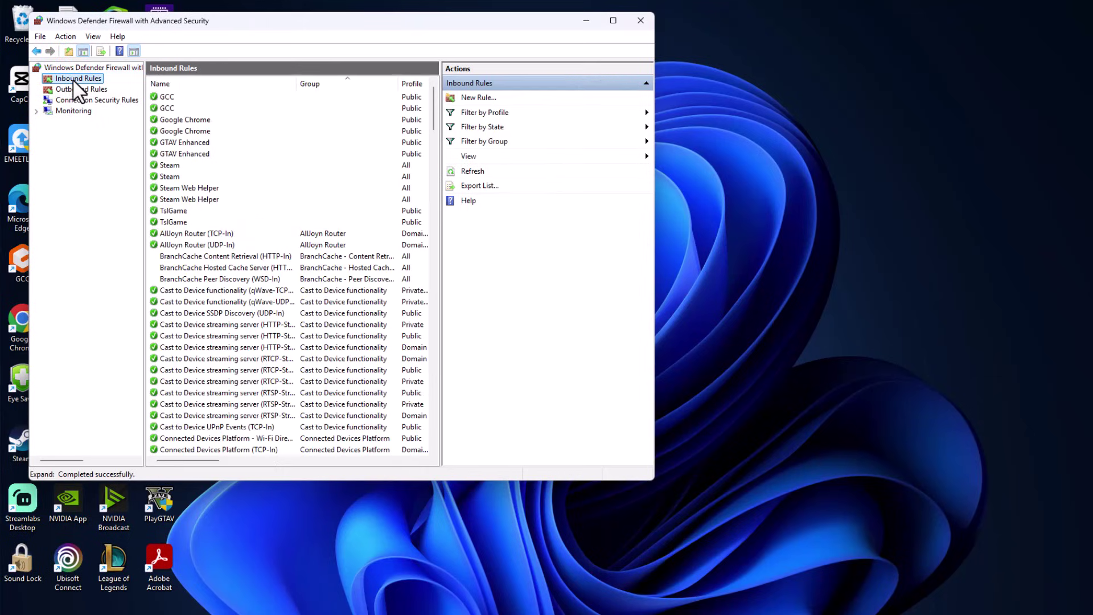
left_click(203, 143)
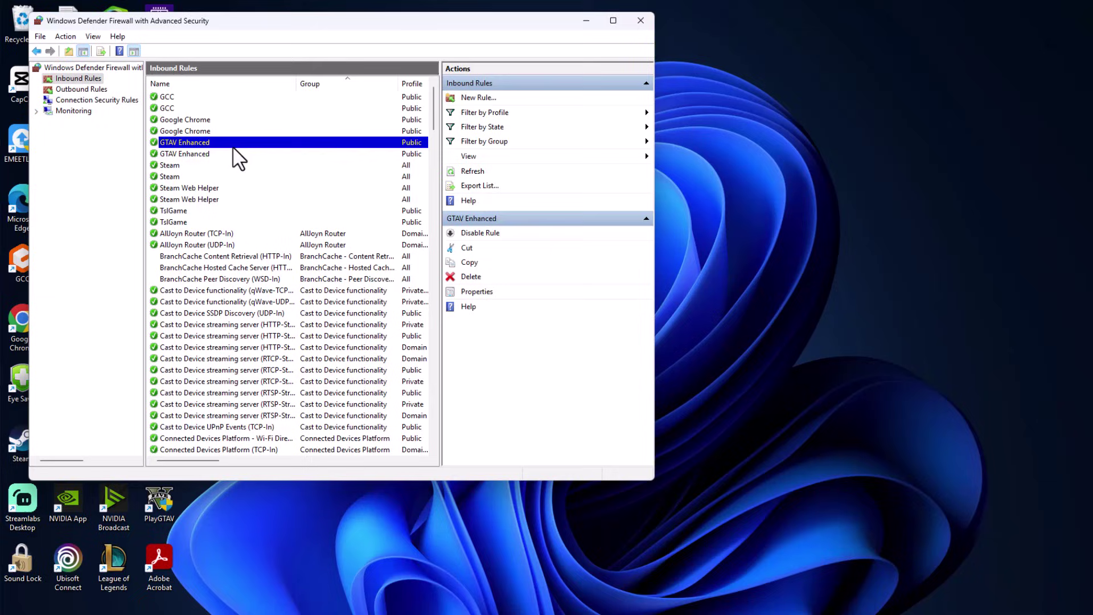
double_click(194, 146)
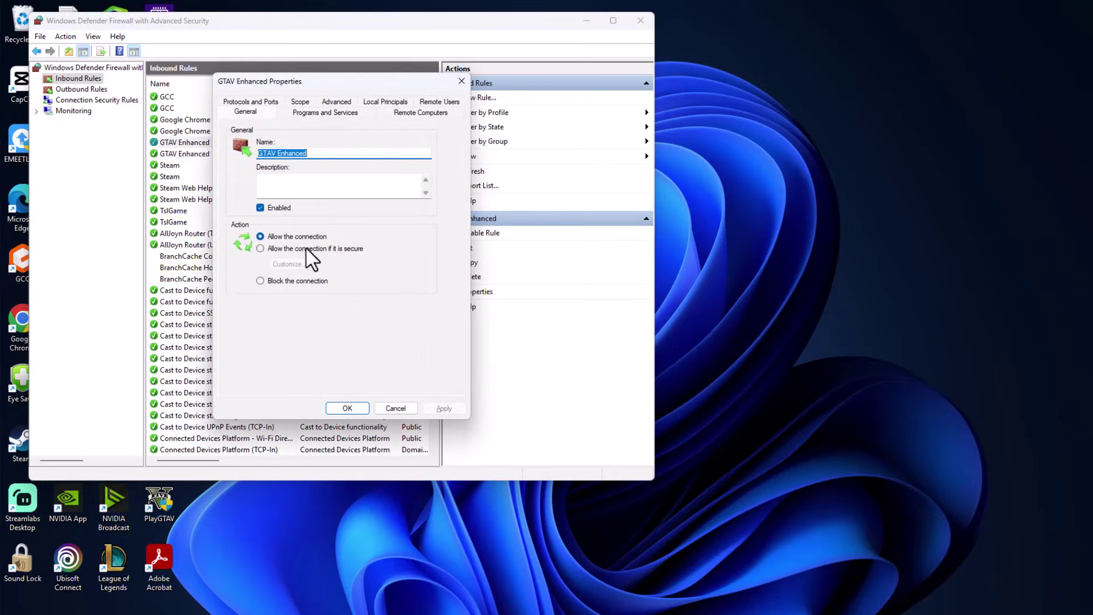
left_click(261, 281)
left_click(434, 409)
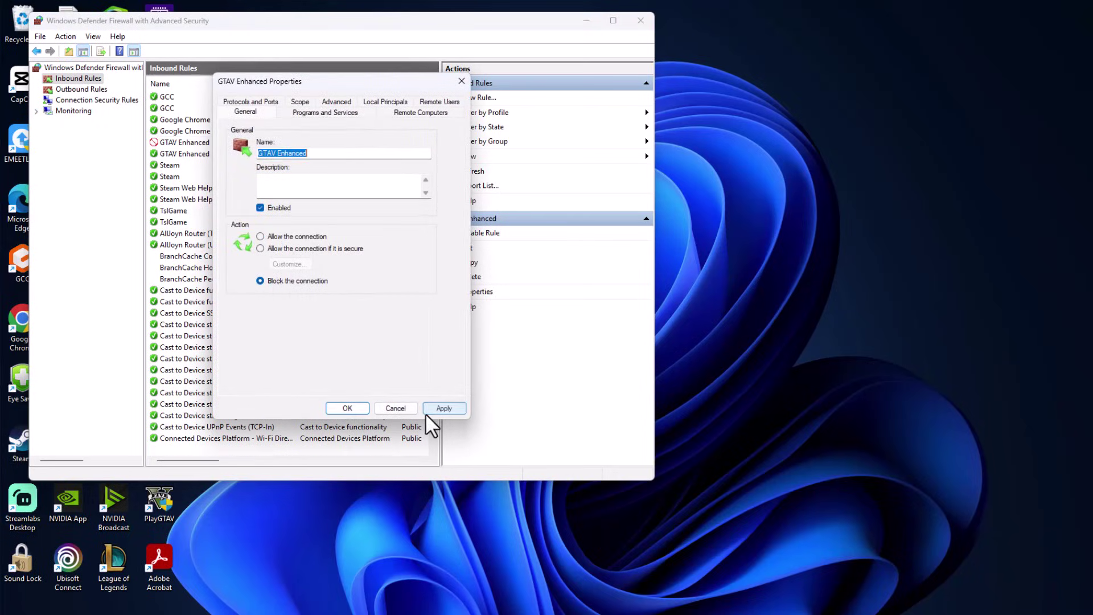
left_click(347, 408)
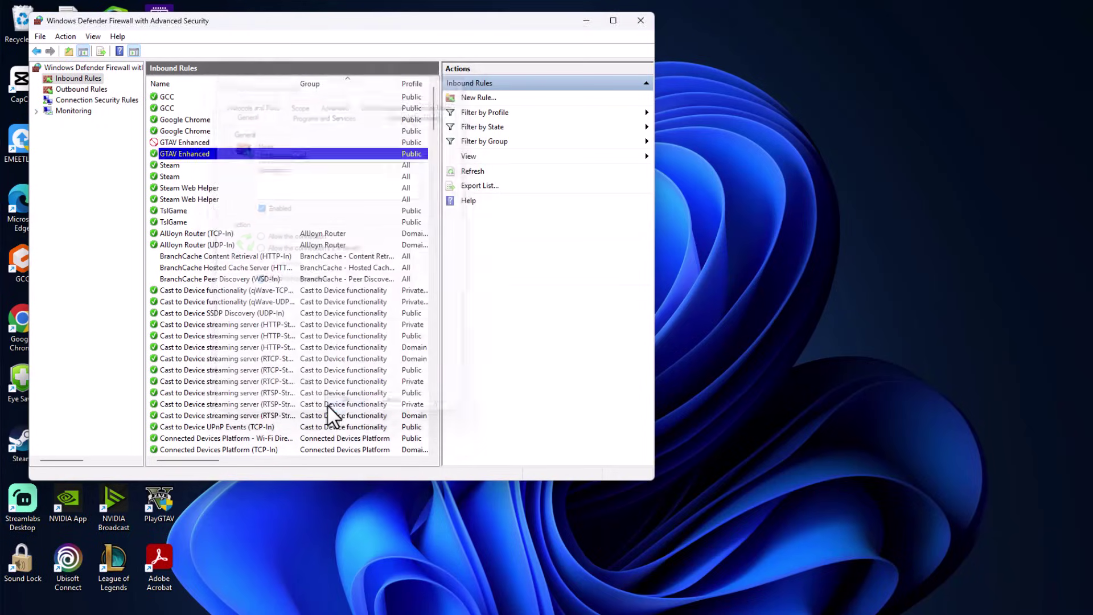
- Set the second GTAV Enhanced inbound rule to block, then close the firewall window
double_click(187, 155)
left_click(288, 280)
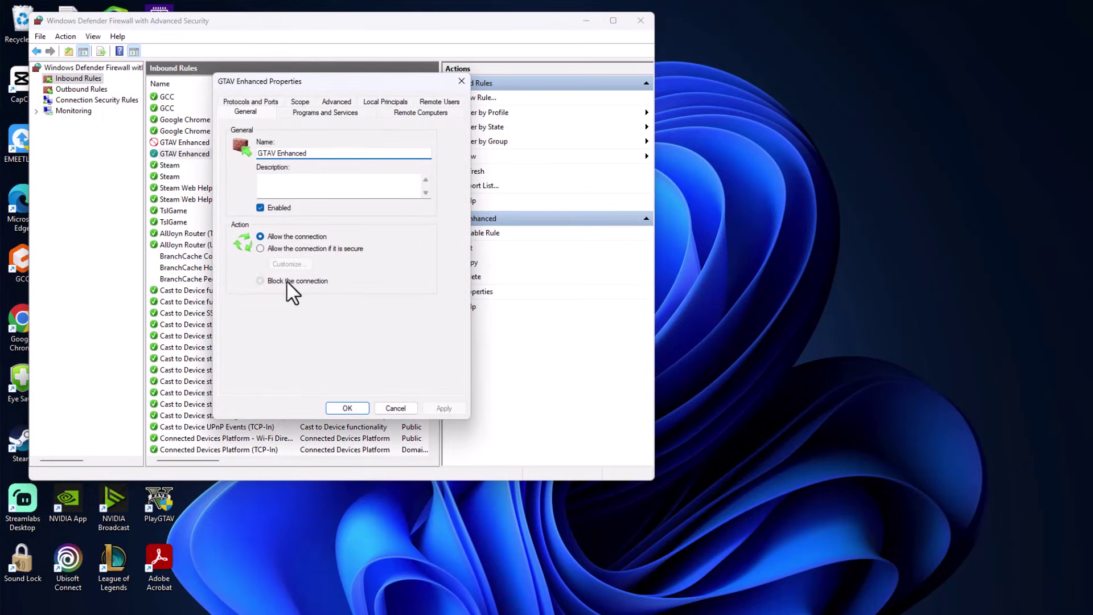
left_click(442, 409)
left_click(348, 408)
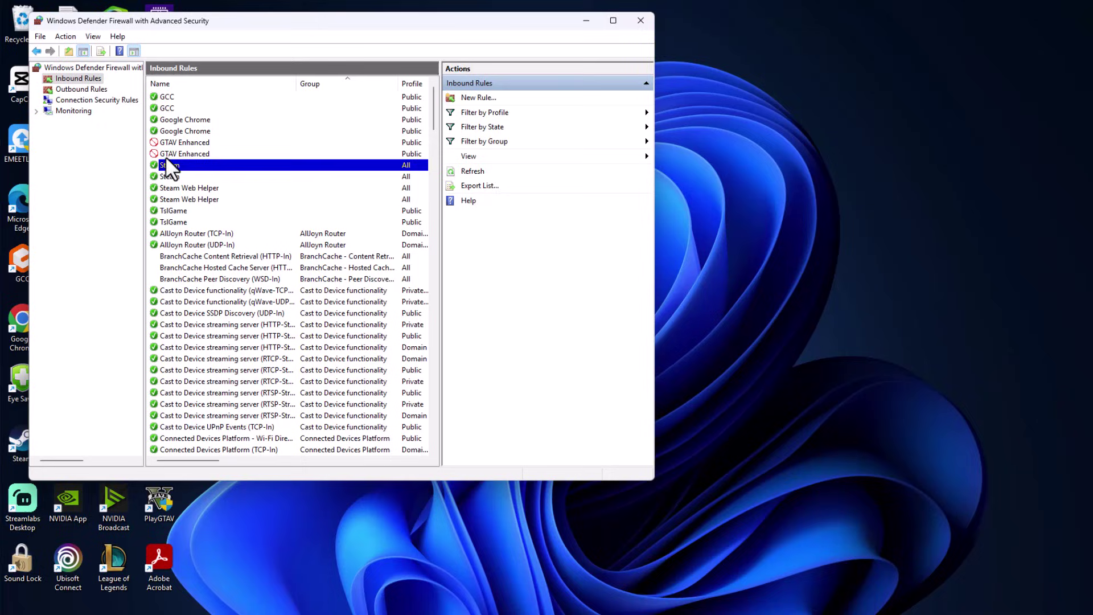
left_click(646, 24)
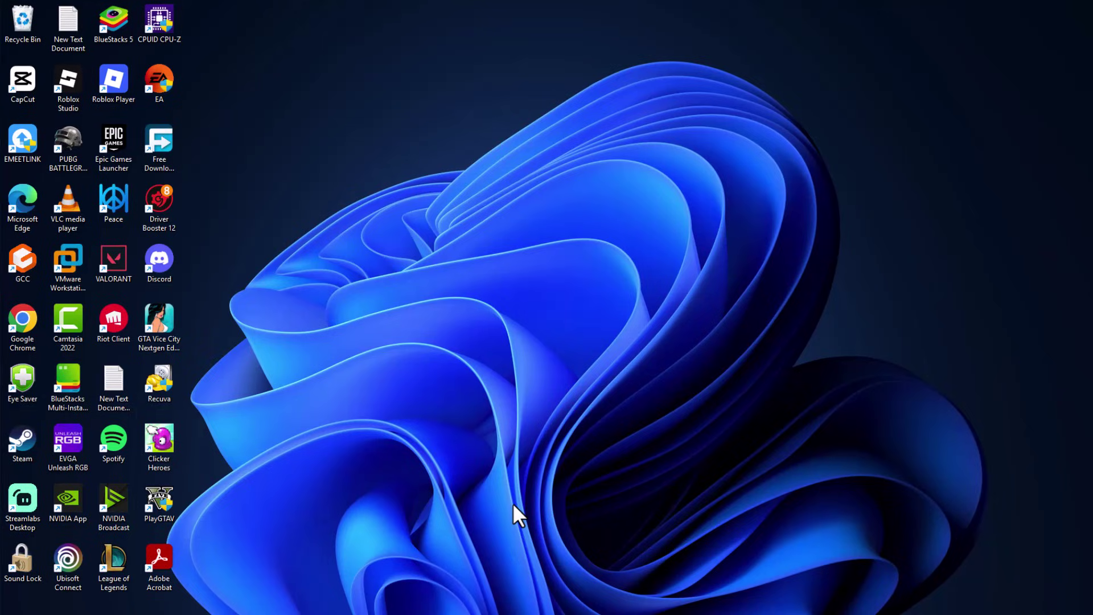
- Open the PlayGTAV desktop shortcut's Properties on the Compatibility tab
right_click(162, 500)
right_click(154, 510)
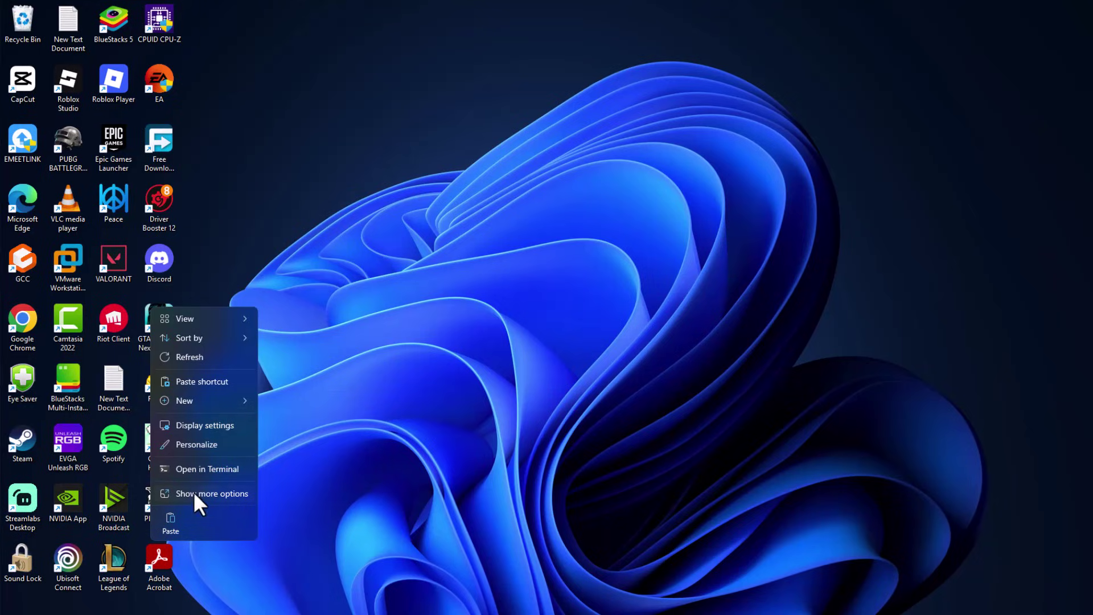
right_click(163, 500)
left_click(227, 424)
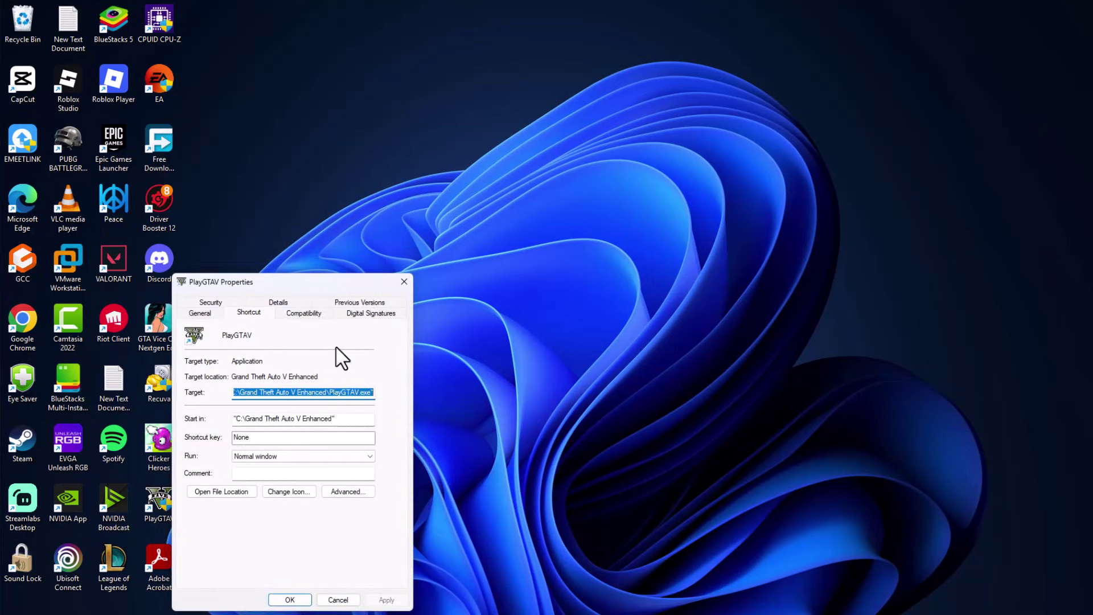
left_click(304, 315)
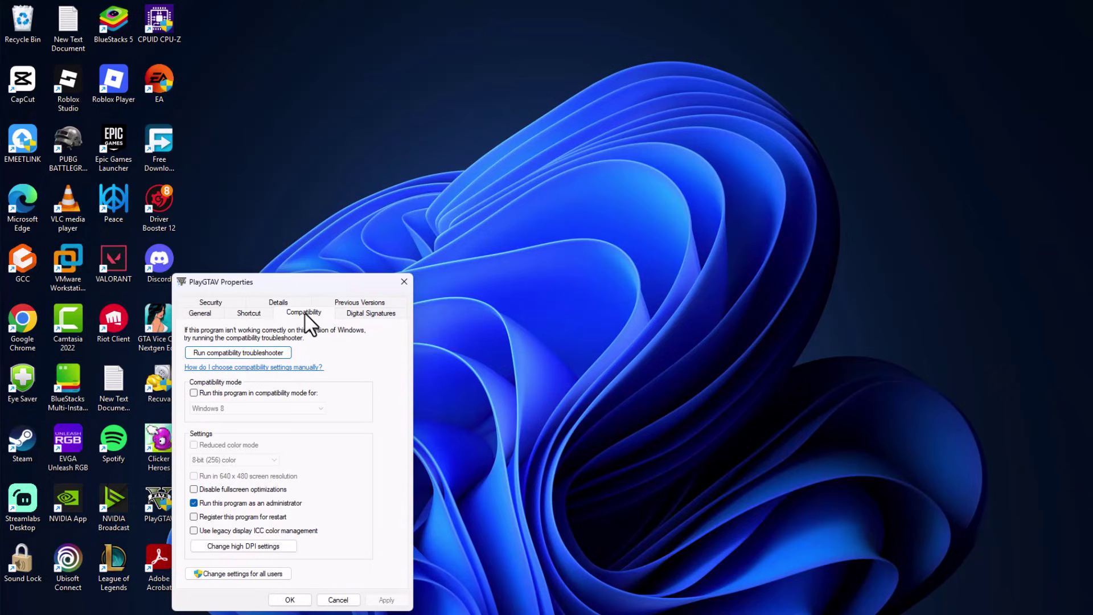
- Enable Run as administrator and Windows 7 compatibility mode for PlayGTAV, then apply
left_click(200, 504)
left_click(264, 504)
left_click(195, 394)
left_click(312, 410)
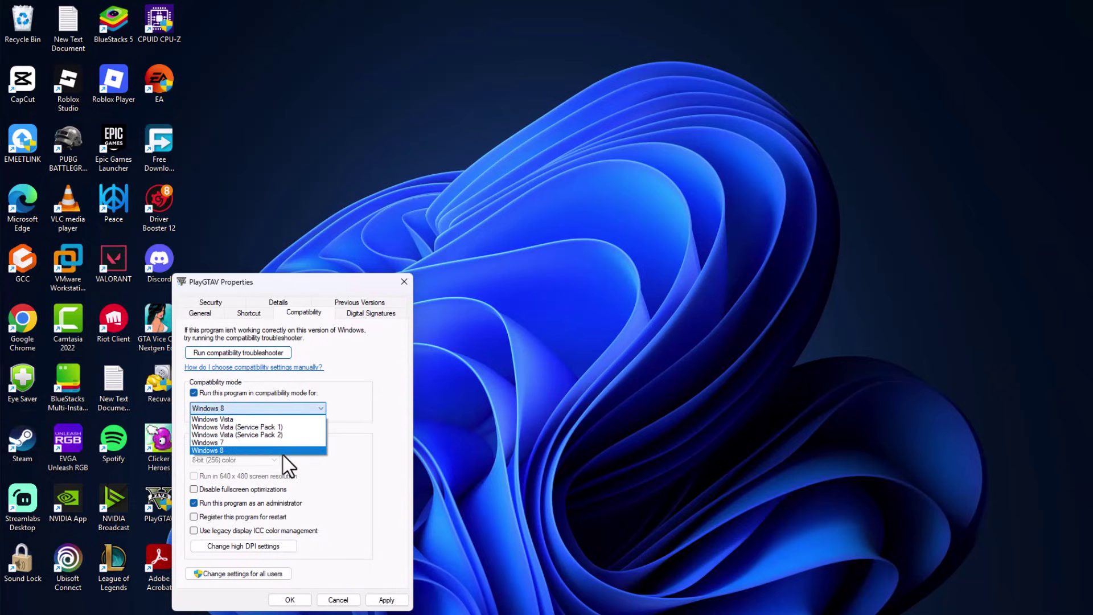
left_click(254, 450)
left_click(386, 600)
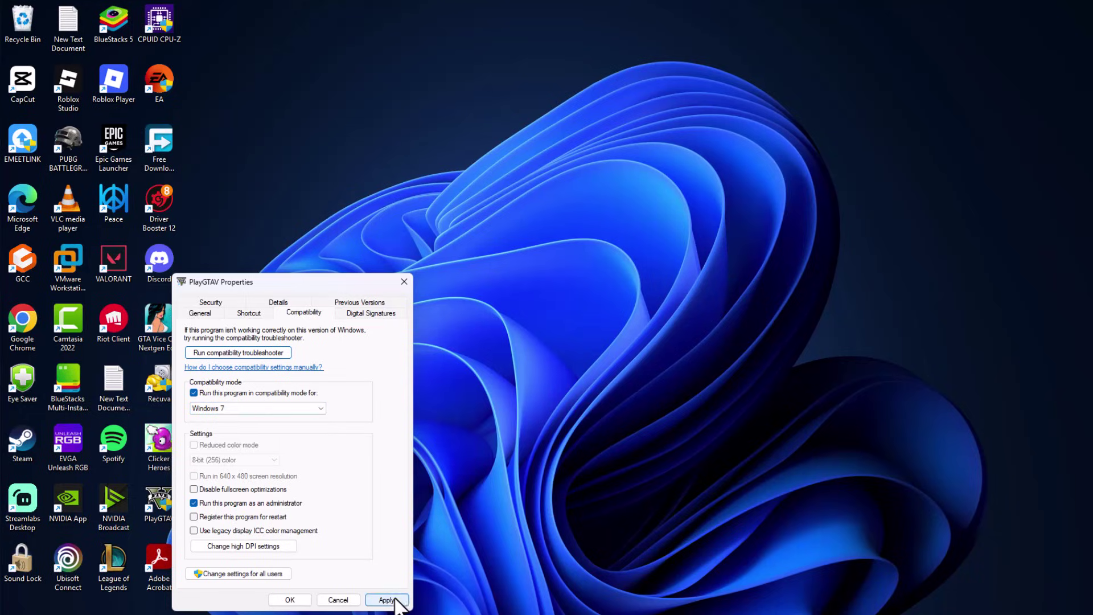
left_click(289, 600)
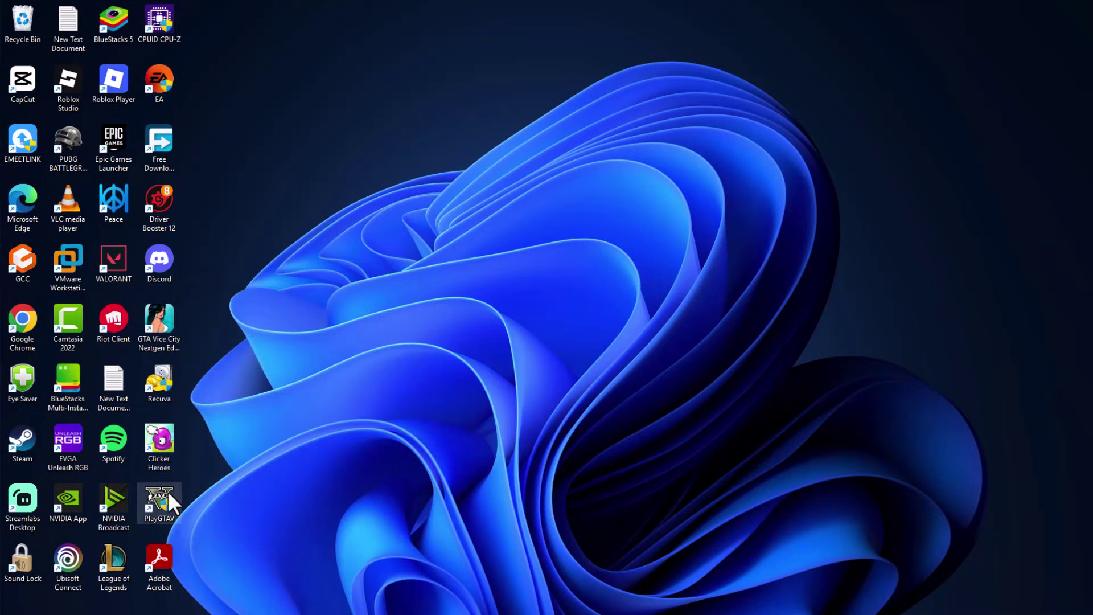